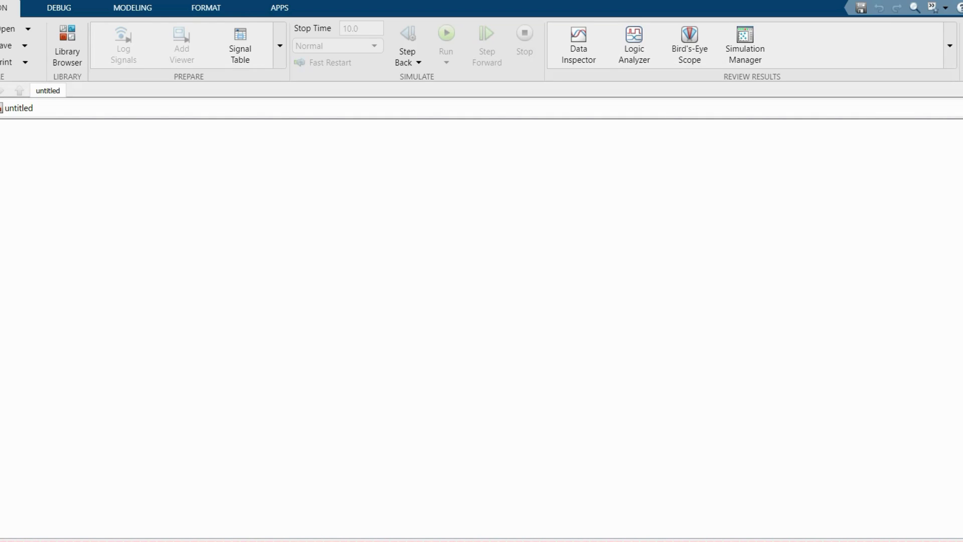
- Add a Mux block from the Signal Routing library to the empty model
{"action": "left_click", "coordinate": [67, 45]}
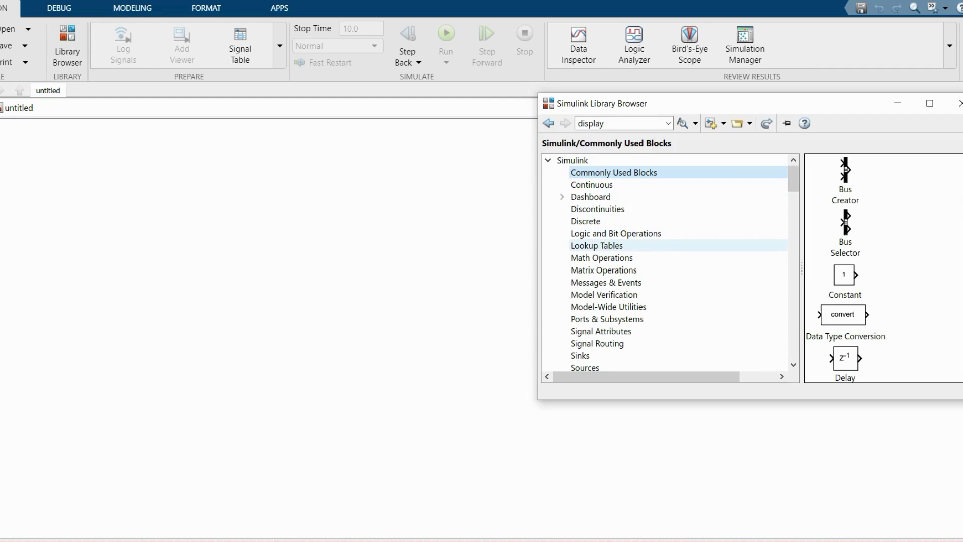
{"action": "scroll", "coordinate": [614, 172], "scroll_direction": "down", "scroll_amount": 1}
{"action": "left_click", "coordinate": [597, 306]}
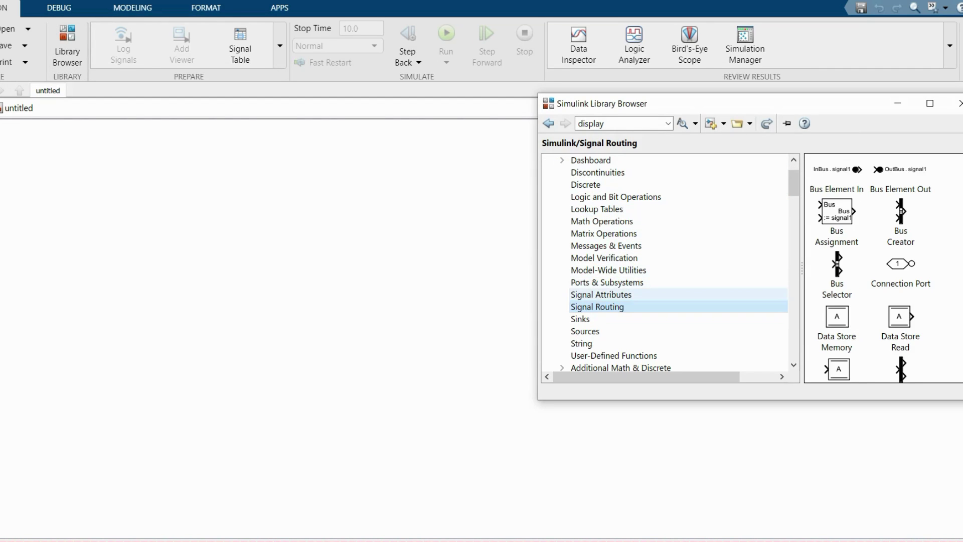
{"action": "scroll", "coordinate": [883, 268], "scroll_direction": "down", "scroll_amount": 6}
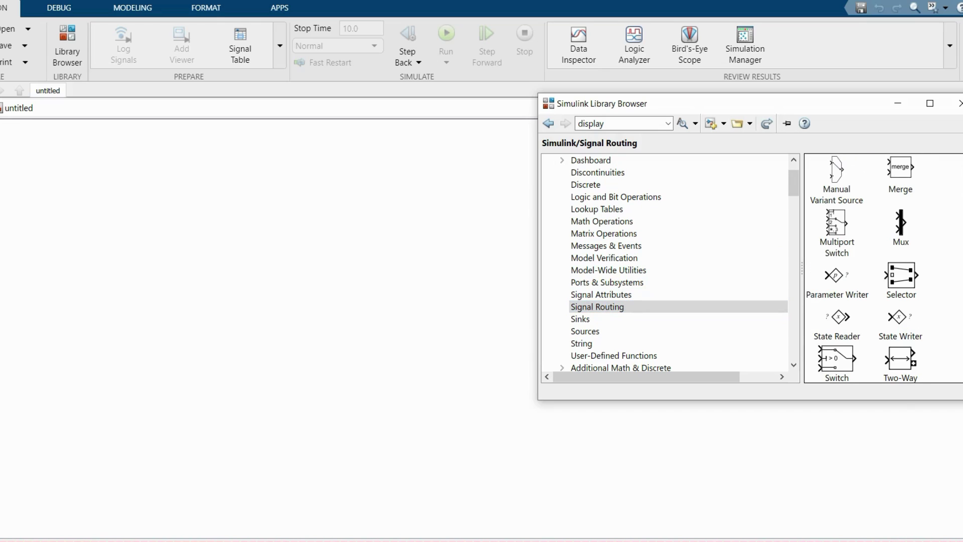
{"action": "left_click_drag", "start_coordinate": [901, 223], "coordinate": [386, 212]}
{"action": "scroll", "coordinate": [346, 206], "scroll_direction": "up", "scroll_amount": 3}
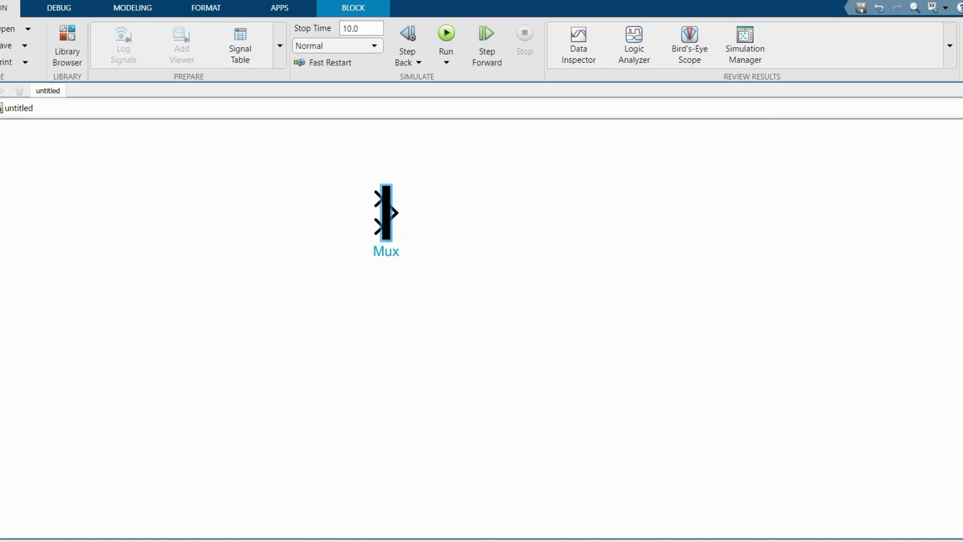
- Add two Constant blocks from Commonly Used Blocks, one above the other, and connect them to the two Mux inputs
{"action": "key", "text": "alt+Tab"}
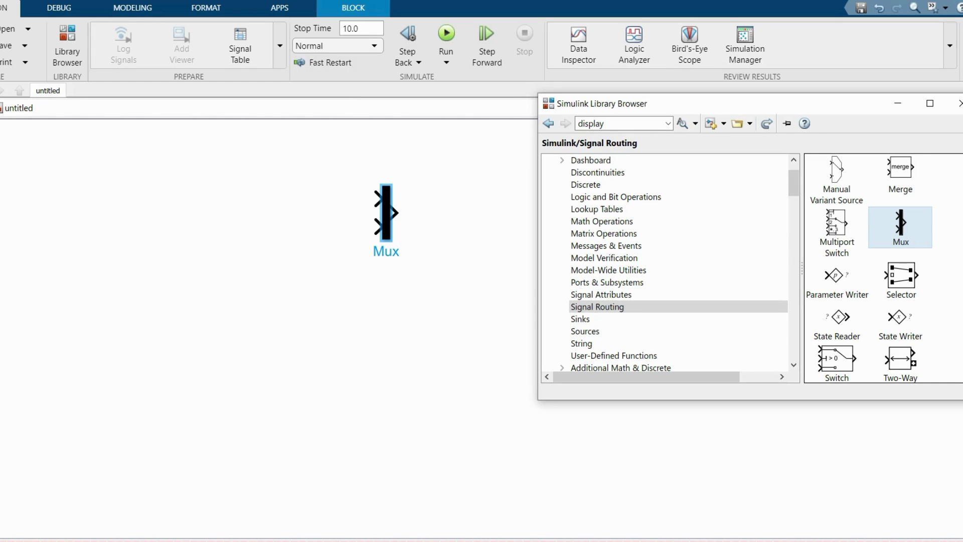
{"action": "scroll", "coordinate": [604, 245], "scroll_direction": "up", "scroll_amount": 1}
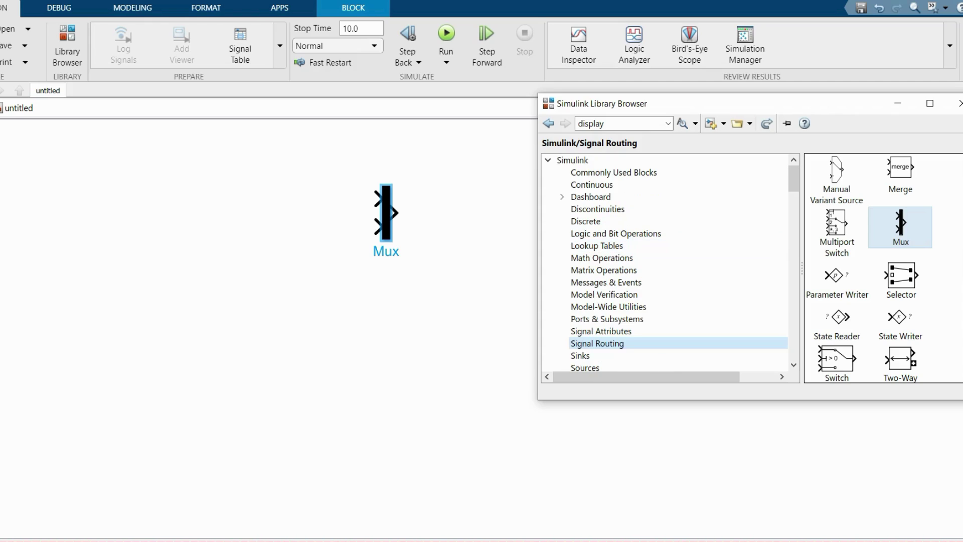
{"action": "left_click", "coordinate": [613, 172]}
{"action": "left_click_drag", "start_coordinate": [844, 275], "coordinate": [175, 281]}
{"action": "left_click_drag", "start_coordinate": [200, 171], "coordinate": [377, 199]}
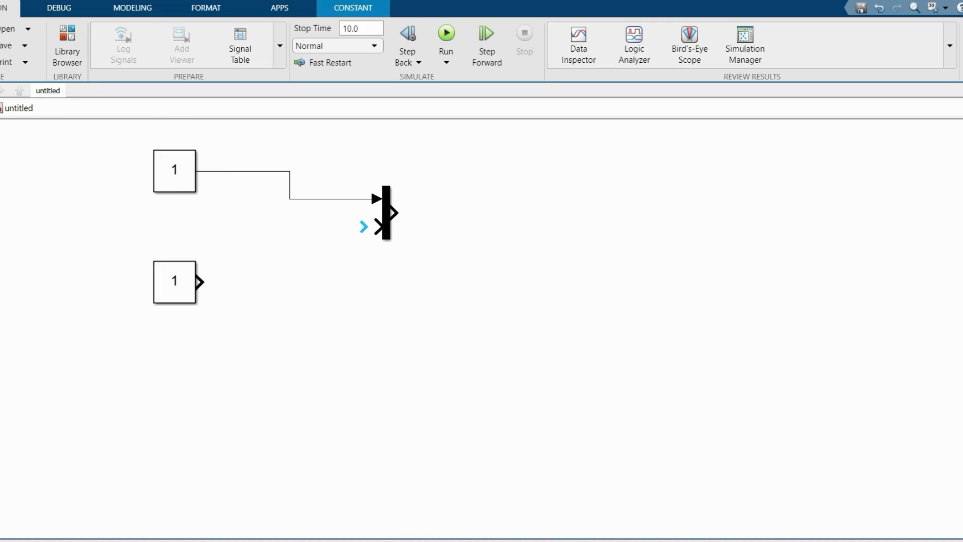
{"action": "left_click_drag", "start_coordinate": [203, 282], "coordinate": [377, 227]}
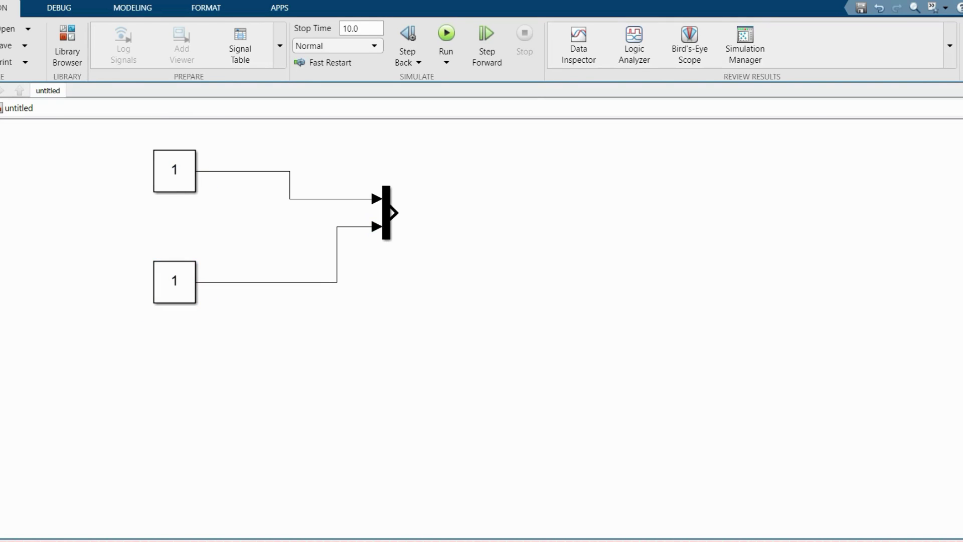
- Add a Display block from the Sinks library and connect the Mux output to it
{"action": "left_click", "coordinate": [67, 50]}
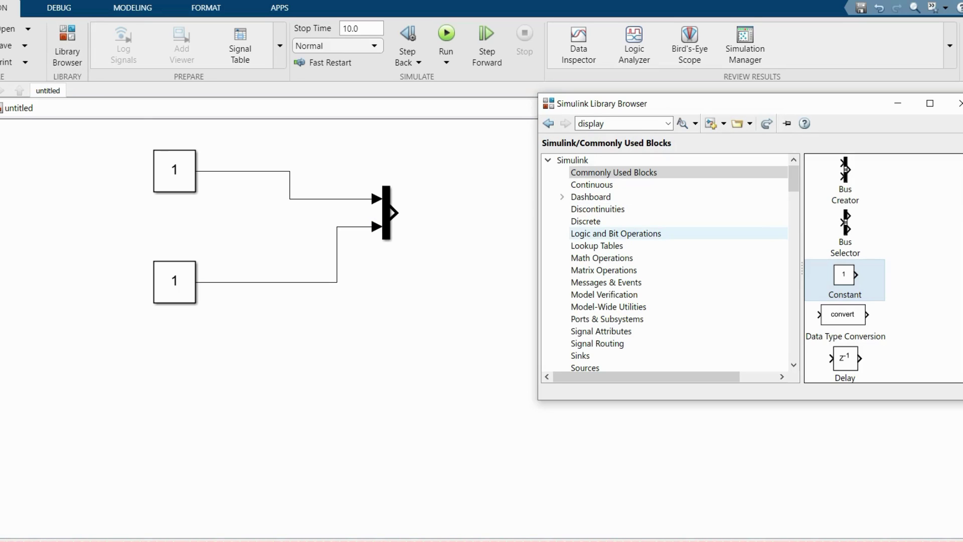
{"action": "scroll", "coordinate": [607, 282], "scroll_direction": "down", "scroll_amount": 1}
{"action": "left_click", "coordinate": [580, 319]}
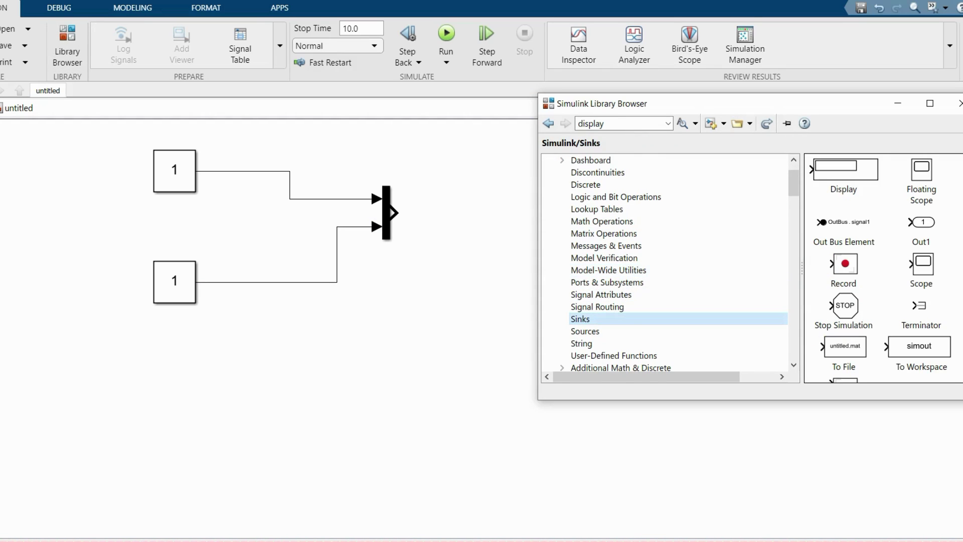
{"action": "left_click_drag", "start_coordinate": [839, 166], "coordinate": [639, 213]}
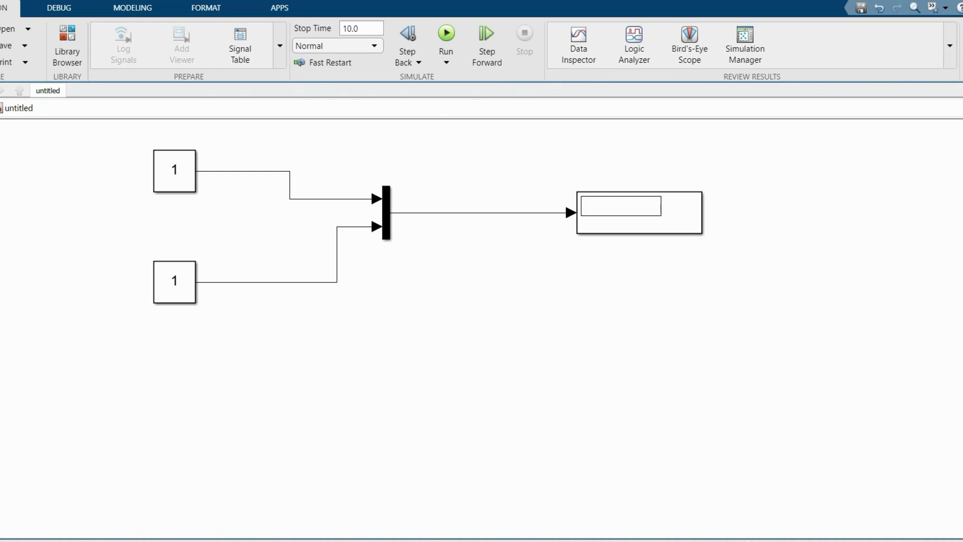
- Set the upper Constant block's output data type to boolean and run the simulation
{"action": "double_click", "coordinate": [174, 170]}
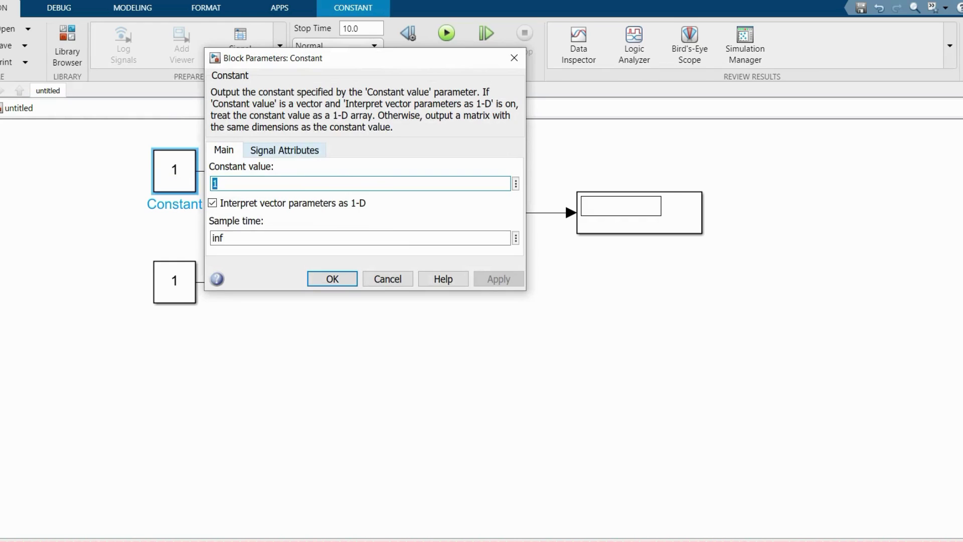
{"action": "left_click", "coordinate": [284, 150]}
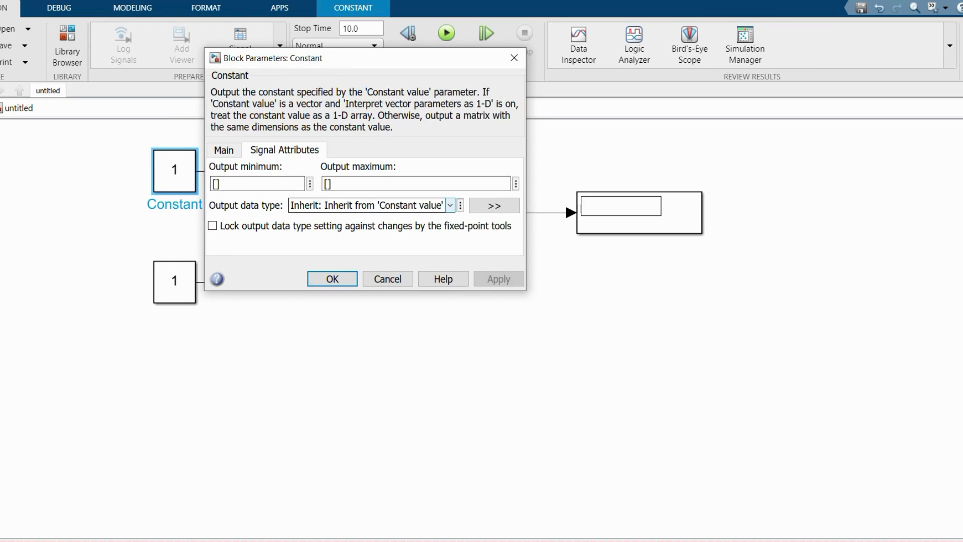
{"action": "left_click", "coordinate": [450, 205]}
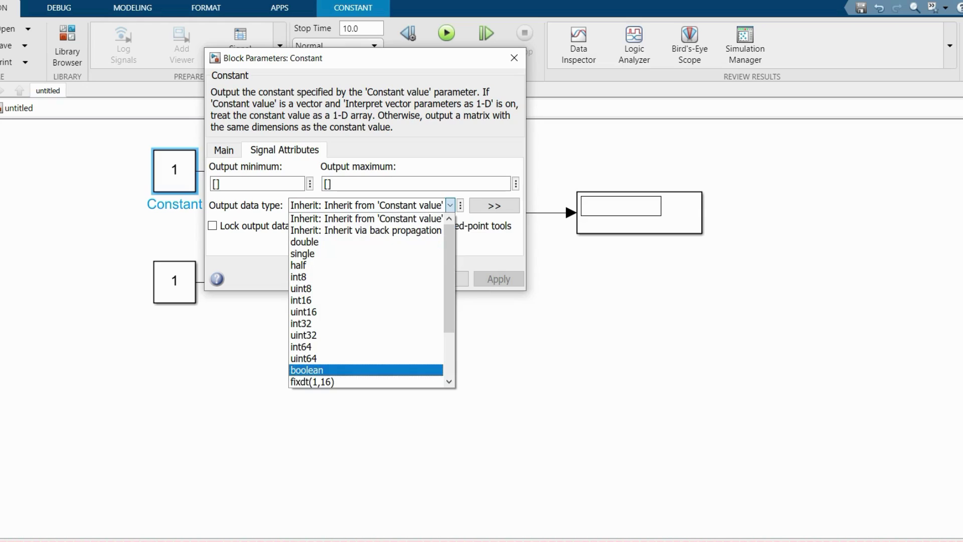
{"action": "left_click", "coordinate": [366, 370]}
{"action": "left_click", "coordinate": [332, 279]}
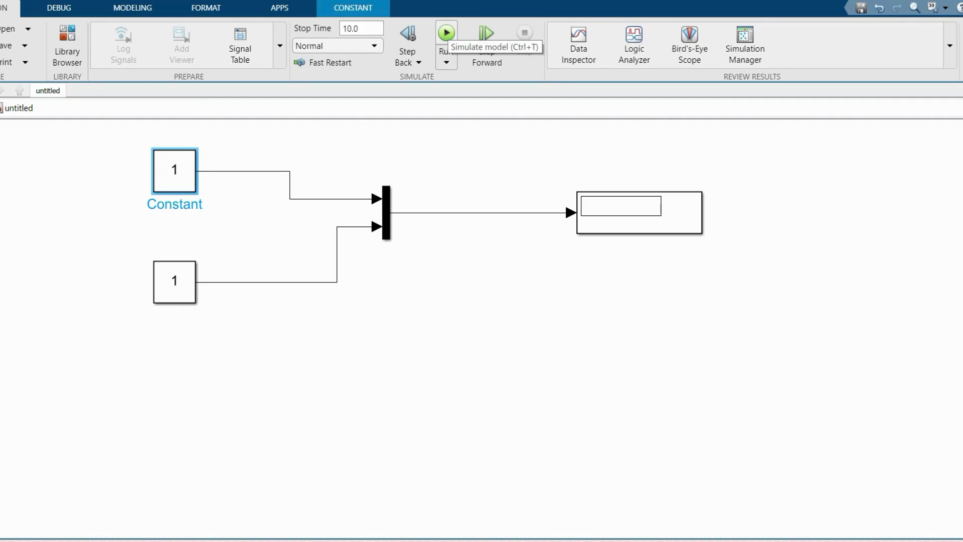
{"action": "left_click", "coordinate": [447, 33]}
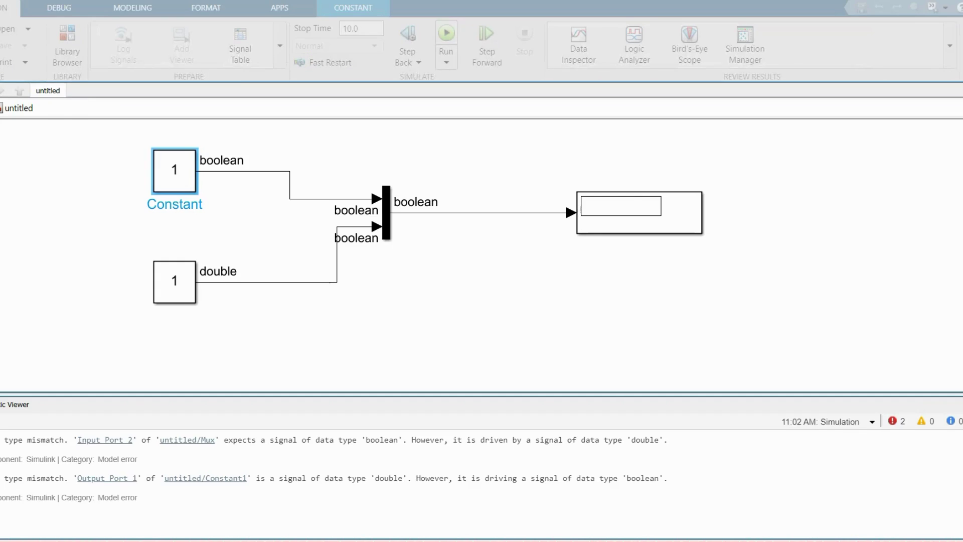
{"action": "left_click_drag", "start_coordinate": [1, 439], "coordinate": [54, 440]}
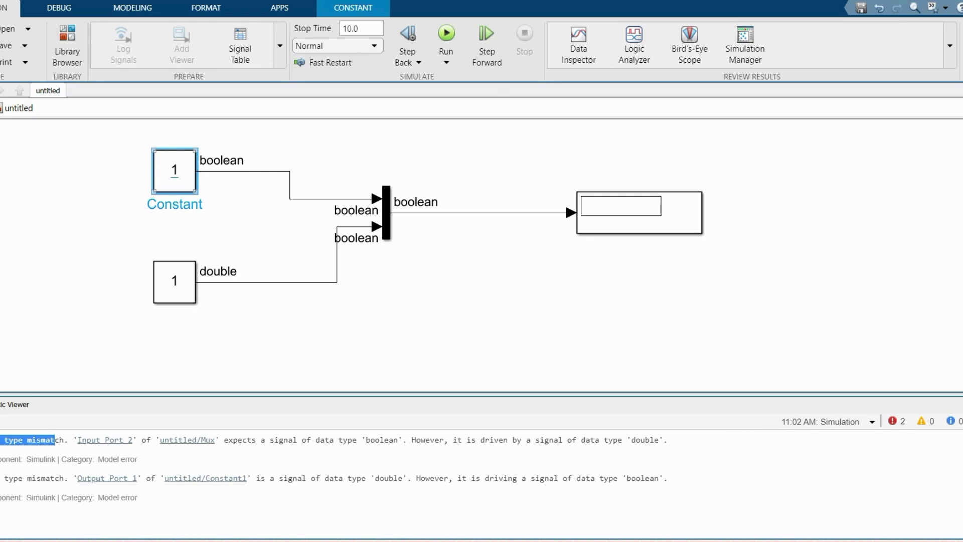
- Move the upper Constant block slightly to the left and check its signal attributes
{"action": "left_click_drag", "start_coordinate": [174, 173], "coordinate": [153, 173]}
{"action": "double_click", "coordinate": [153, 173]}
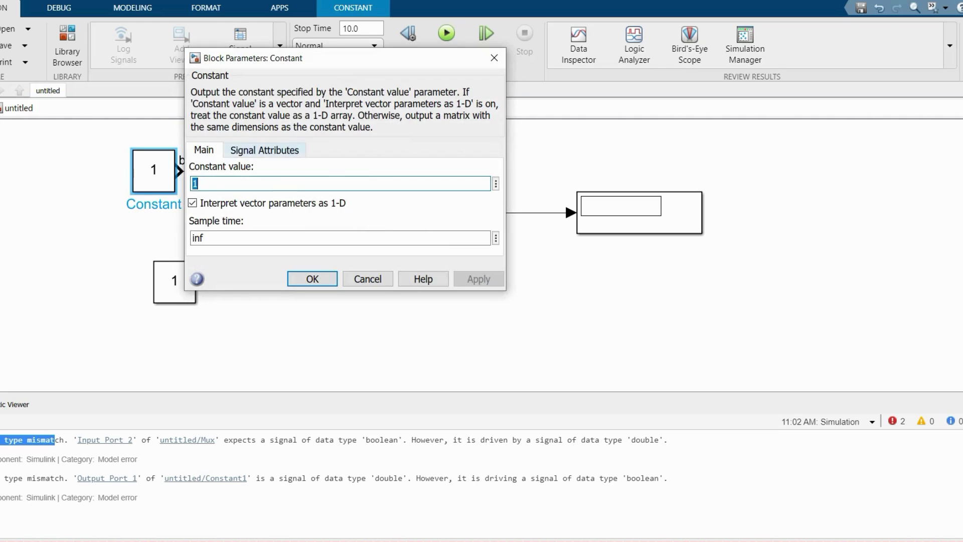
{"action": "left_click", "coordinate": [264, 150]}
{"action": "key", "text": "Return"}
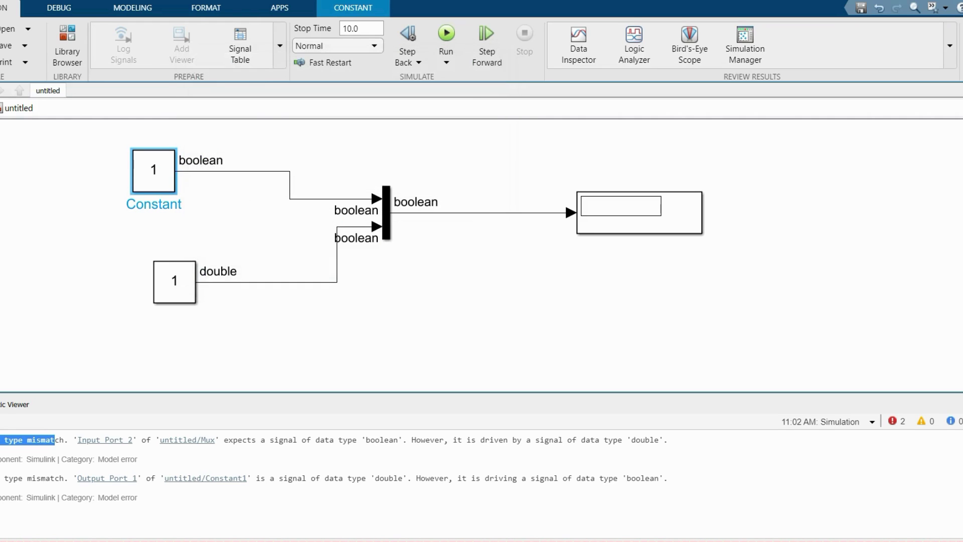
- Move the lower Constant block farther left and check its output data type without changing it
{"action": "left_click", "coordinate": [174, 281]}
{"action": "left_click_drag", "start_coordinate": [174, 281], "coordinate": [111, 281]}
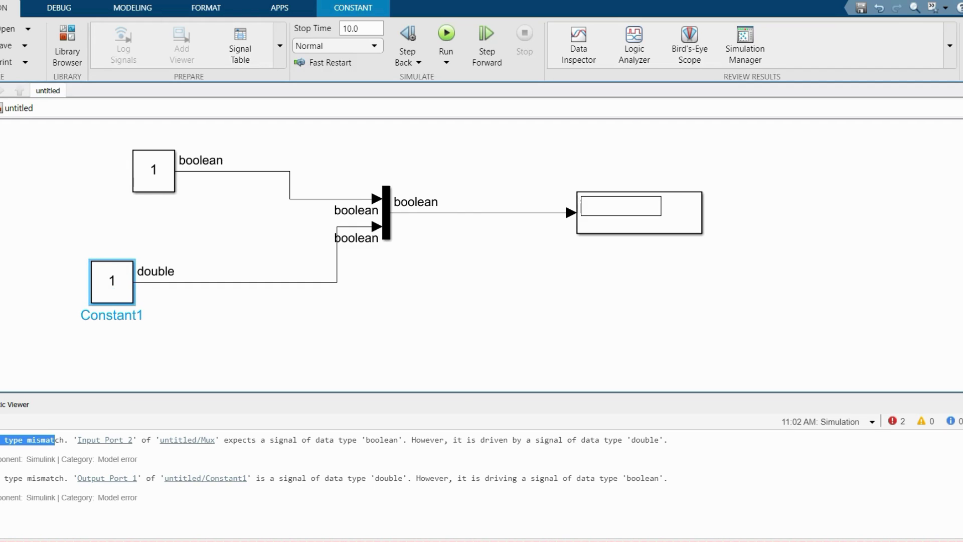
{"action": "double_click", "coordinate": [112, 281]}
{"action": "left_click", "coordinate": [223, 261]}
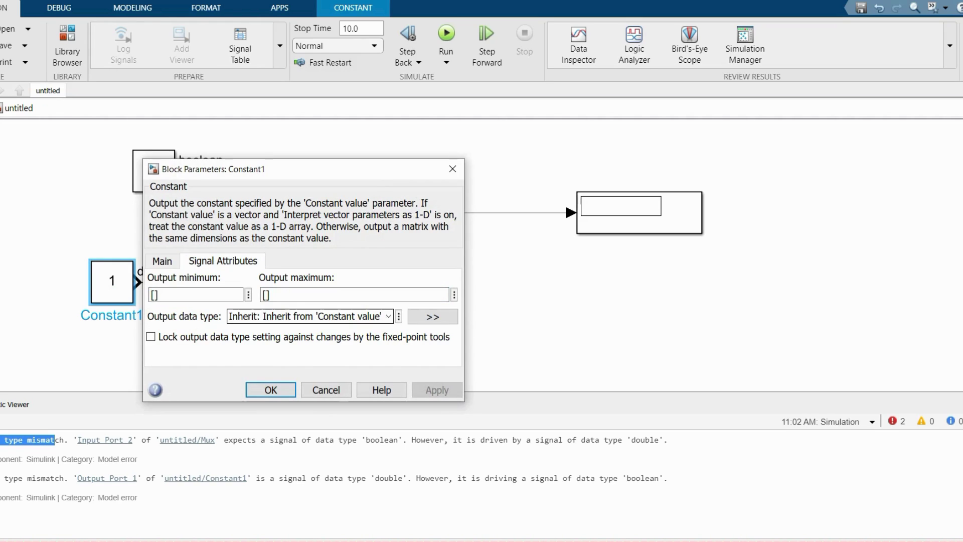
{"action": "left_click", "coordinate": [270, 390]}
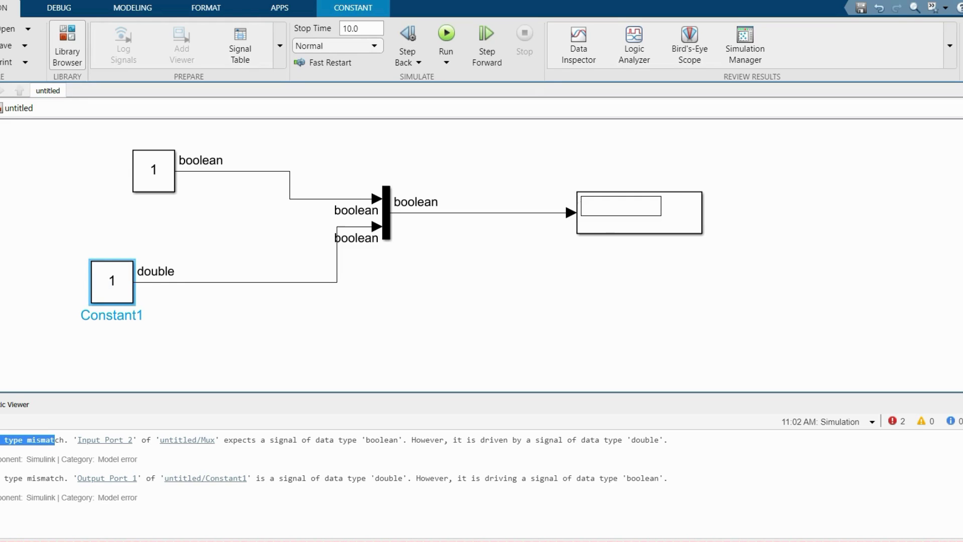
- Insert a Data Type Conversion block into the line between the lower Constant block and the Mux
{"action": "left_click", "coordinate": [67, 46]}
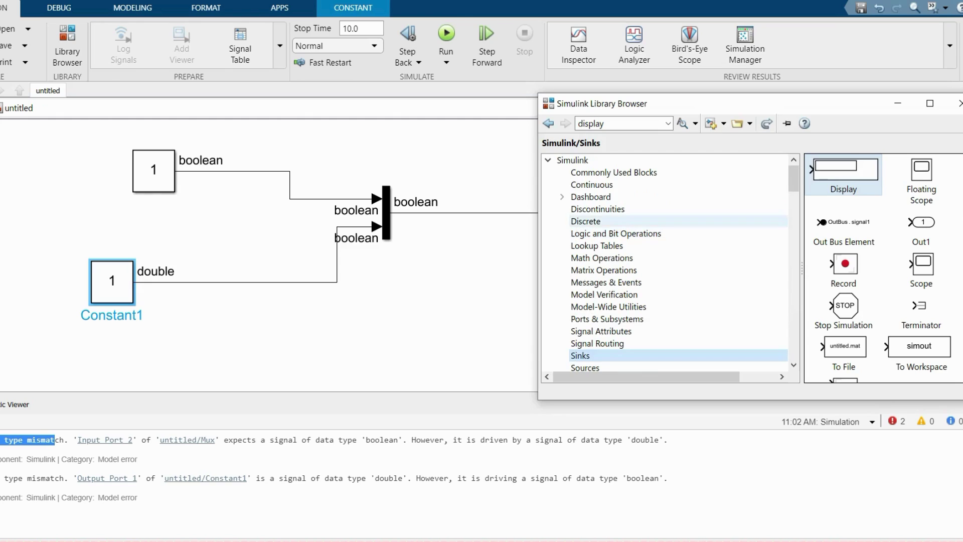
{"action": "left_click", "coordinate": [613, 172]}
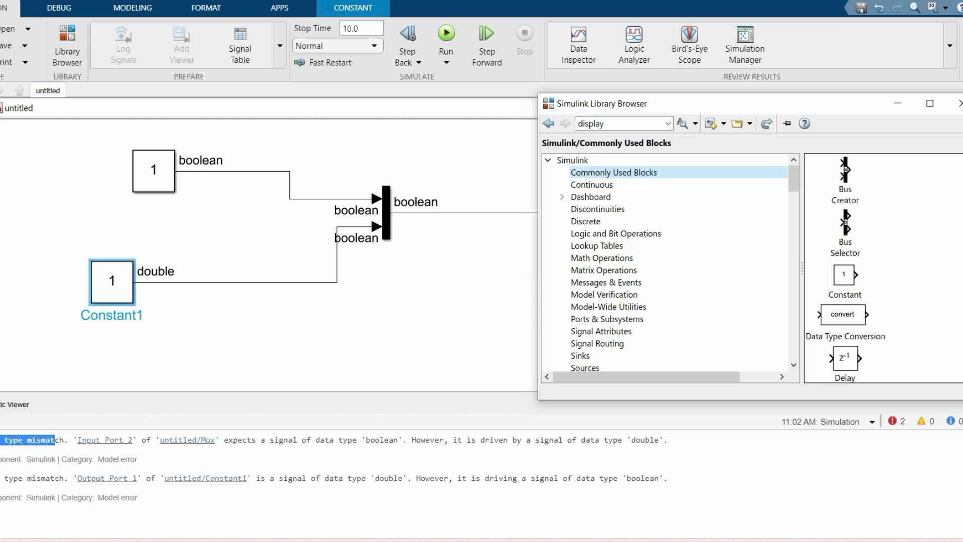
{"action": "left_click_drag", "start_coordinate": [843, 314], "coordinate": [220, 282]}
{"action": "left_click", "coordinate": [151, 282]}
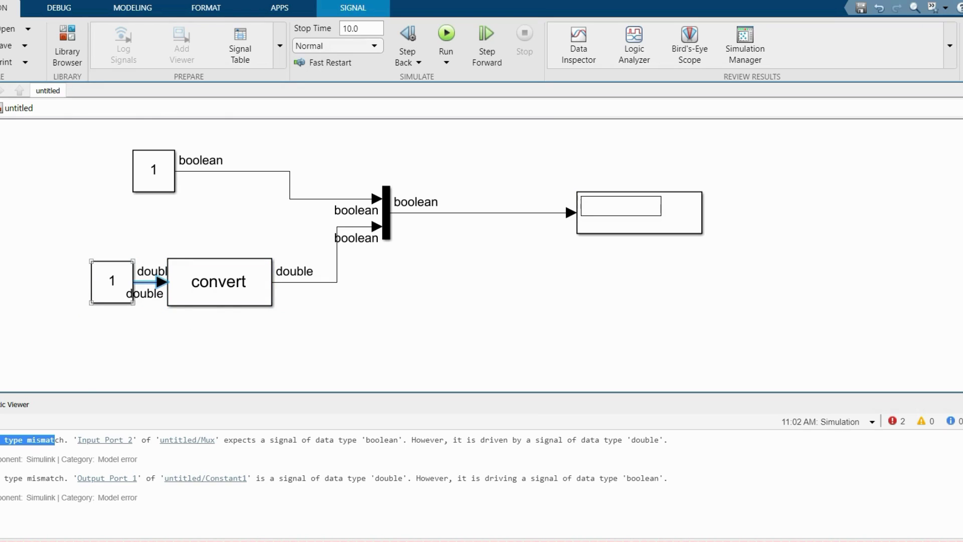
- Space out the lower branch by moving its Constant and Data Type Conversion blocks to the left
{"action": "left_click_drag", "start_coordinate": [112, 281], "coordinate": [29, 281]}
{"action": "left_click", "coordinate": [100, 282]}
{"action": "left_click", "coordinate": [29, 281]}
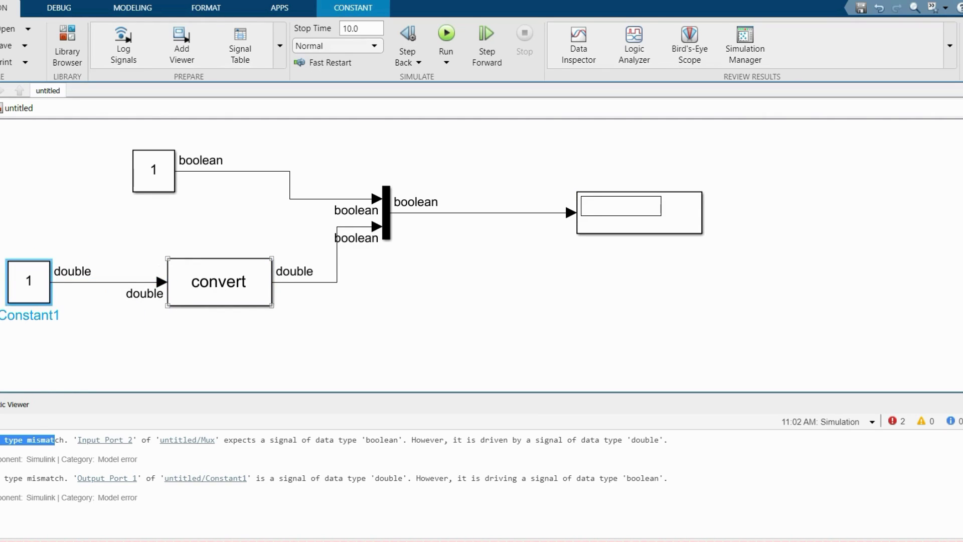
{"action": "left_click", "coordinate": [219, 281]}
{"action": "left_click_drag", "start_coordinate": [219, 282], "coordinate": [184, 281]}
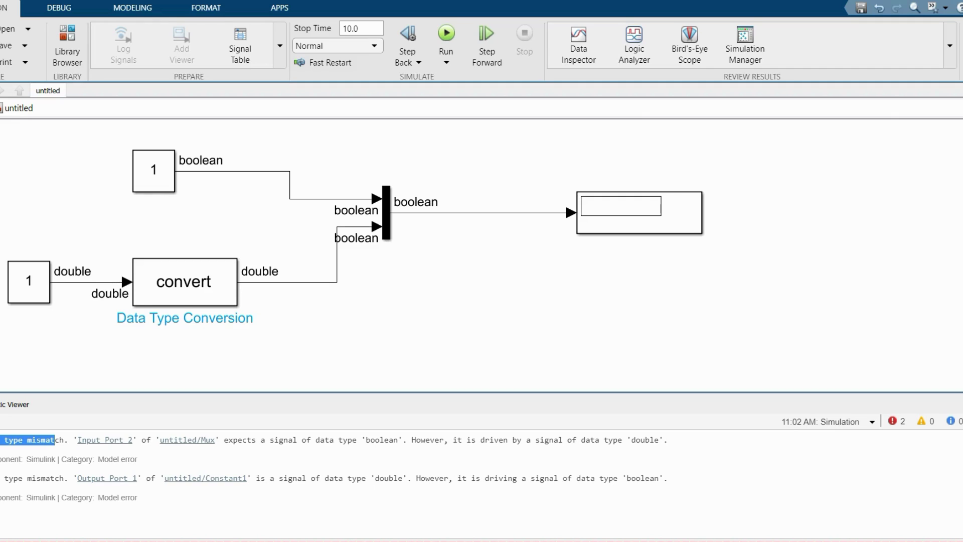
{"action": "key", "text": "Escape"}
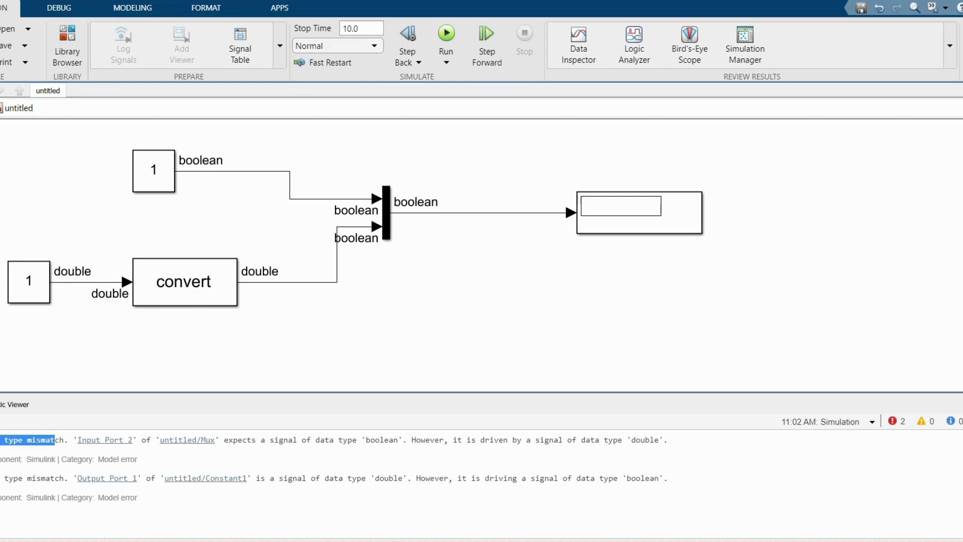
- Set the Data Type Conversion block's output data type to boolean
{"action": "double_click", "coordinate": [184, 281]}
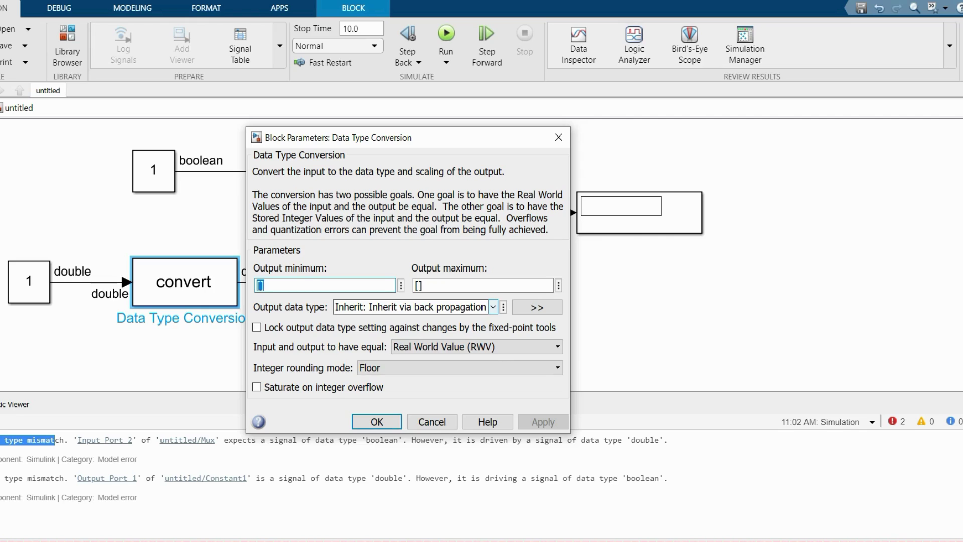
{"action": "left_click", "coordinate": [493, 306]}
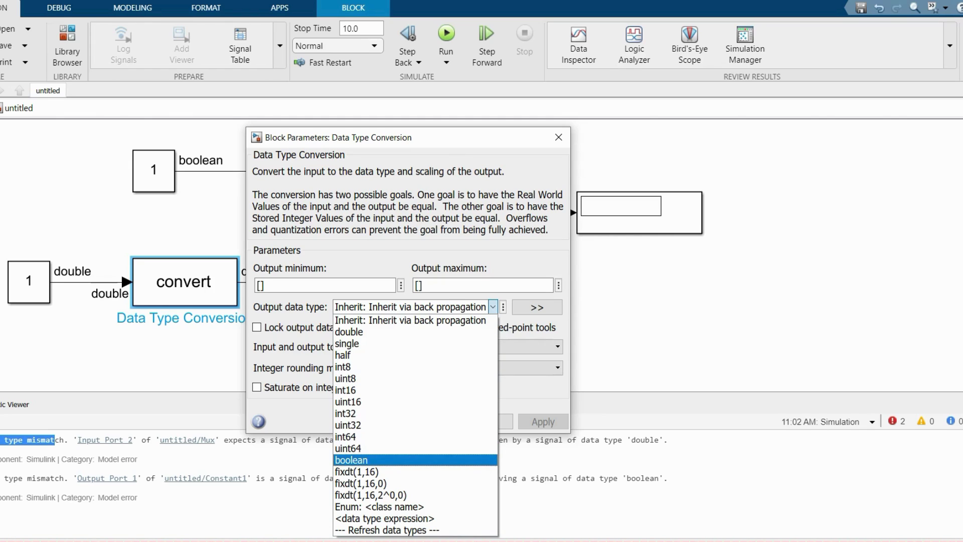
{"action": "left_click", "coordinate": [351, 460]}
{"action": "key", "text": "Return"}
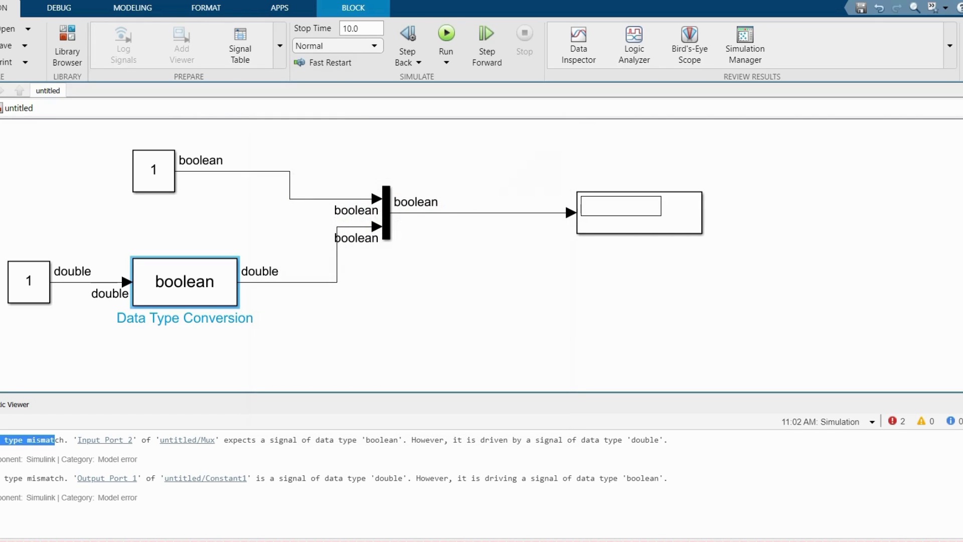
- Run the simulation again and enlarge the Display block to fit both signal values
{"action": "left_click", "coordinate": [446, 34]}
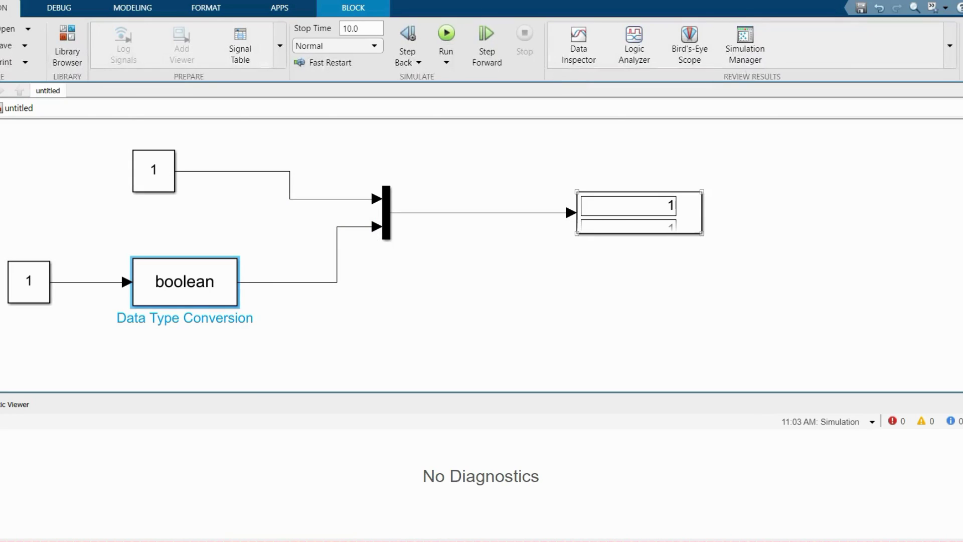
{"action": "left_click", "coordinate": [639, 213]}
{"action": "left_click_drag", "start_coordinate": [702, 233], "coordinate": [695, 261]}
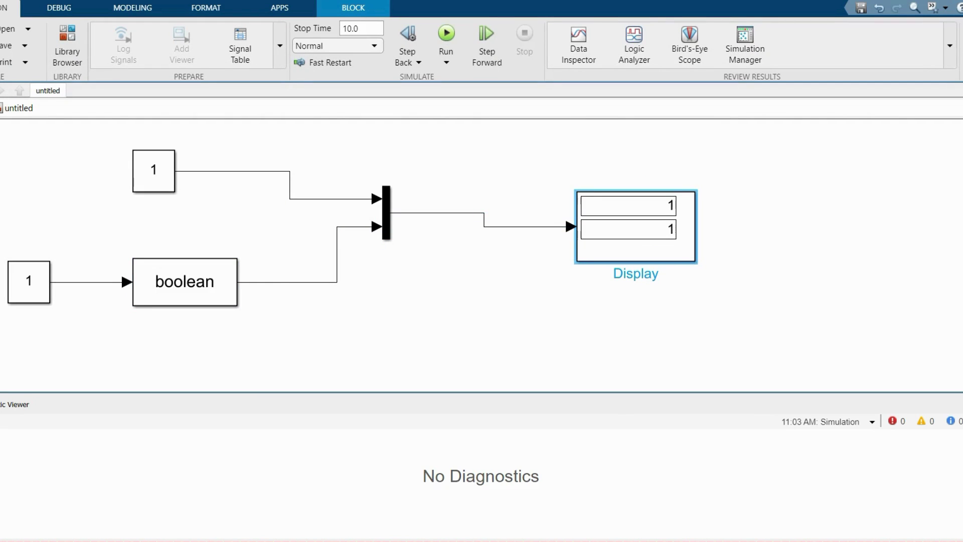
{"action": "left_click_drag", "start_coordinate": [423, 476], "coordinate": [531, 476]}
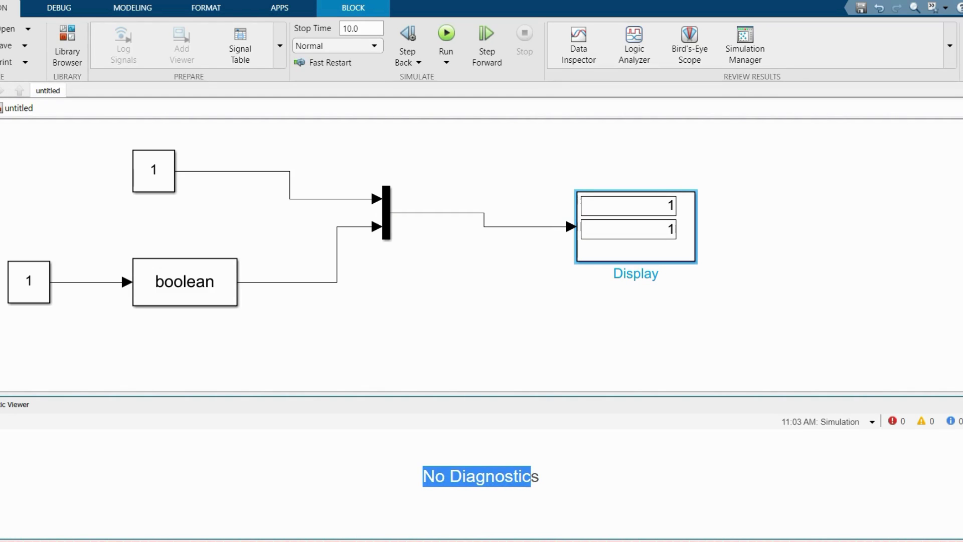
{"action": "left_click", "coordinate": [429, 315]}
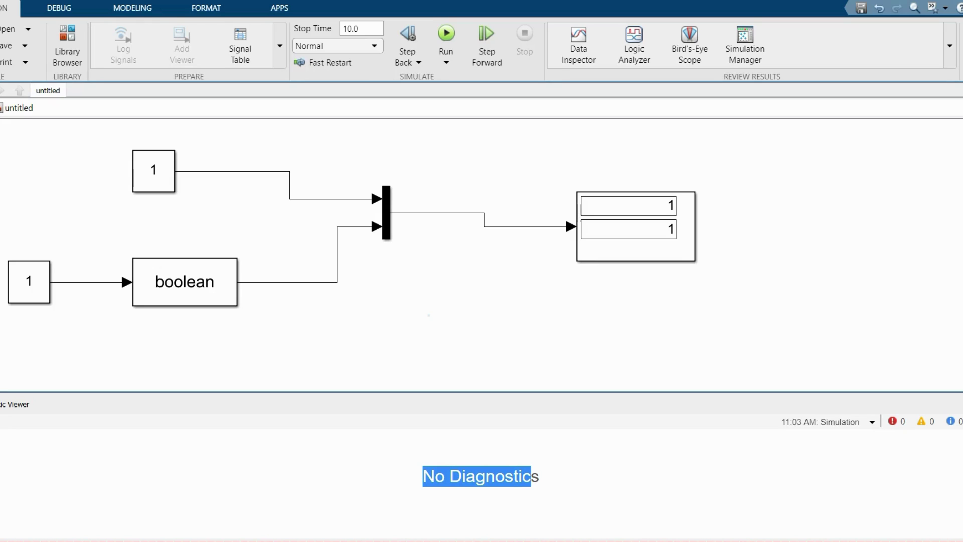
{"action": "left_click", "coordinate": [185, 281]}
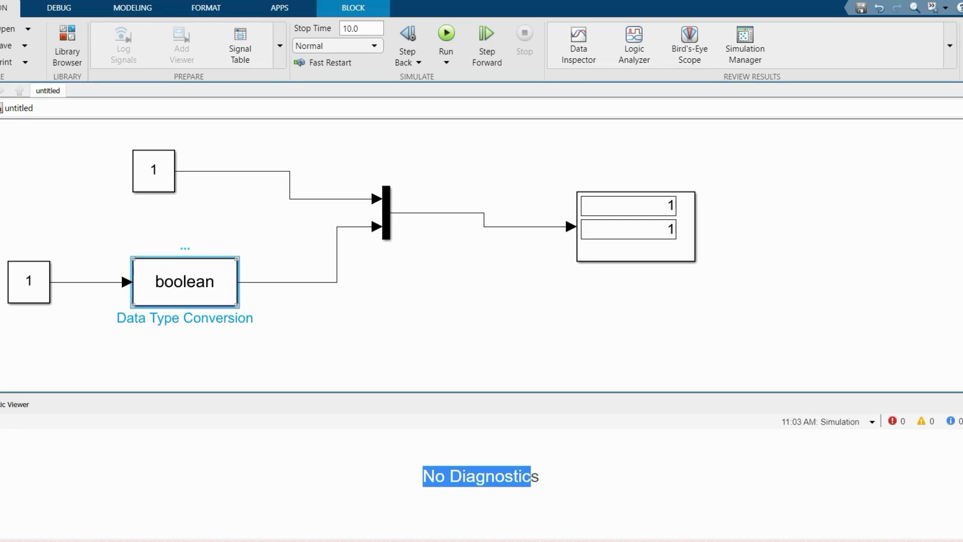